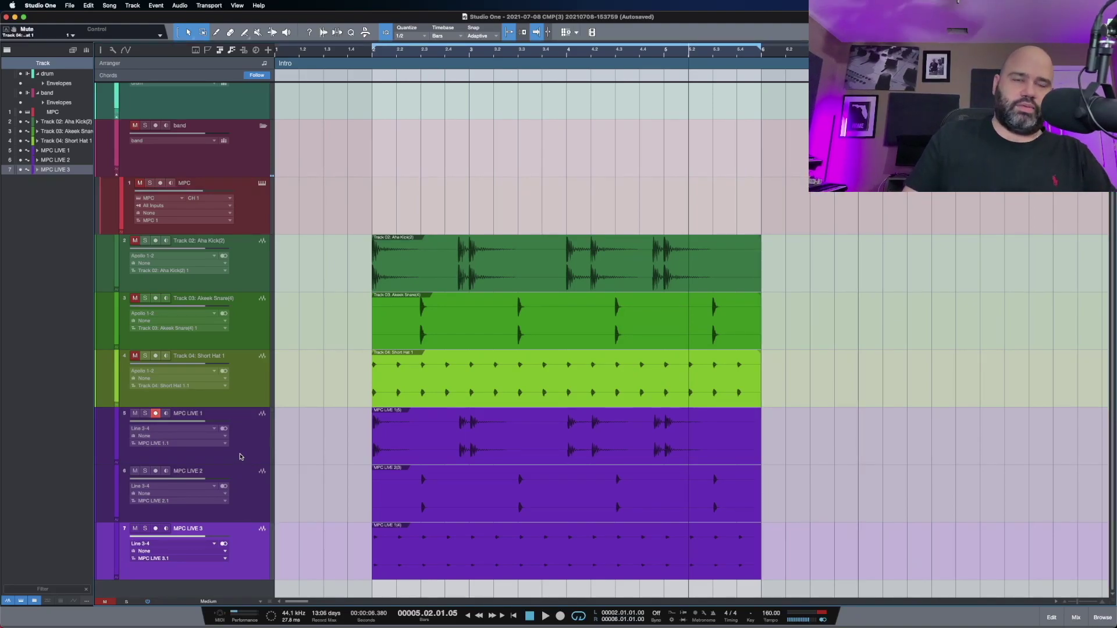
Step: Play the software and MPC drum events together from the loop start
{"action": "left_click_drag", "start_coordinate": [360, 177], "coordinate": [840, 590]}
{"action": "left_click", "coordinate": [839, 590]}
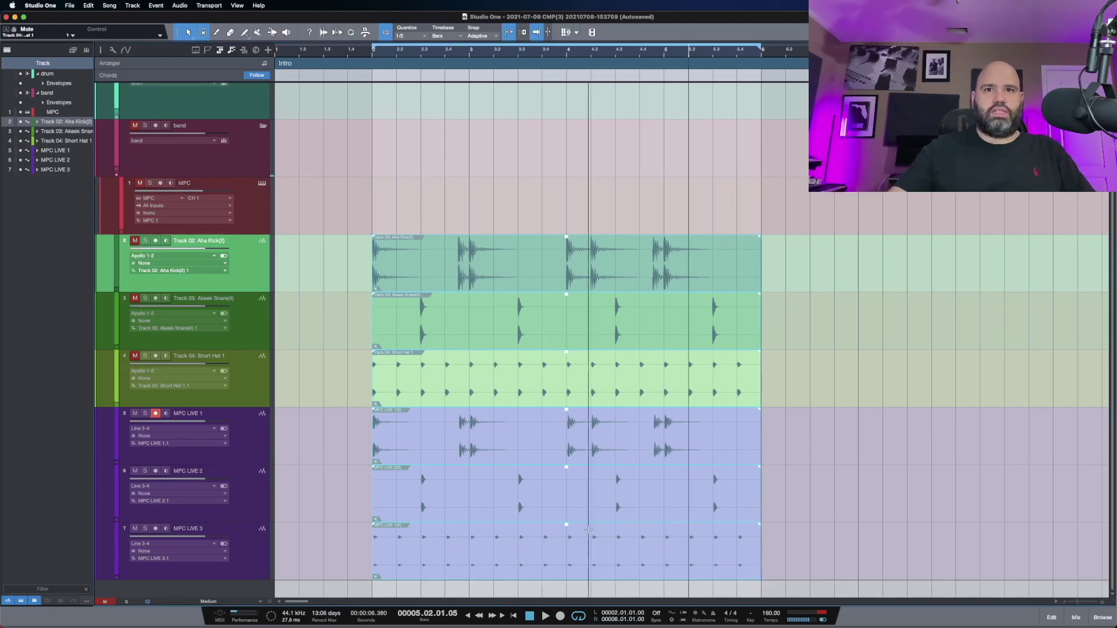
{"action": "left_click", "coordinate": [545, 616]}
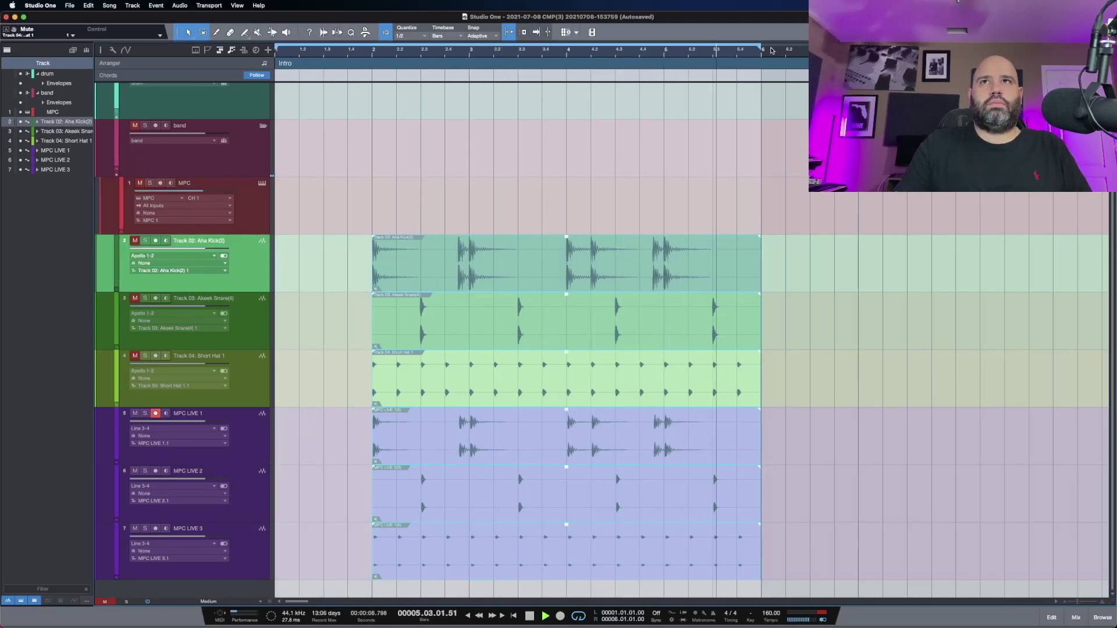
Step: Pull the loop end back to about bar 5 and replay the drums to compare timing
{"action": "left_click_drag", "start_coordinate": [762, 49], "coordinate": [665, 50]}
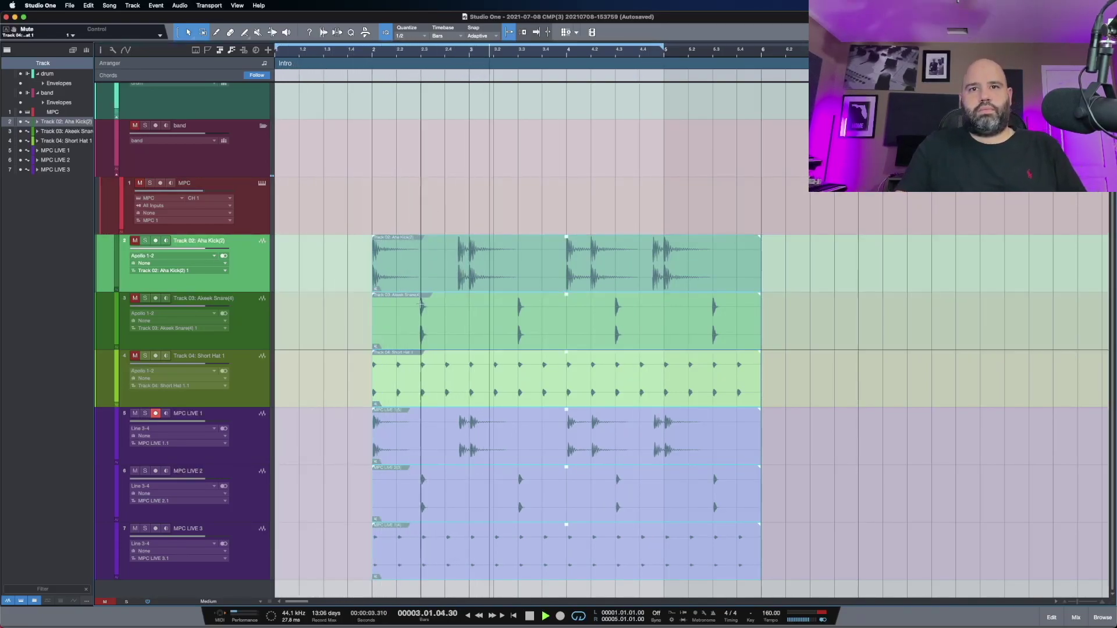
{"action": "left_click", "coordinate": [529, 616]}
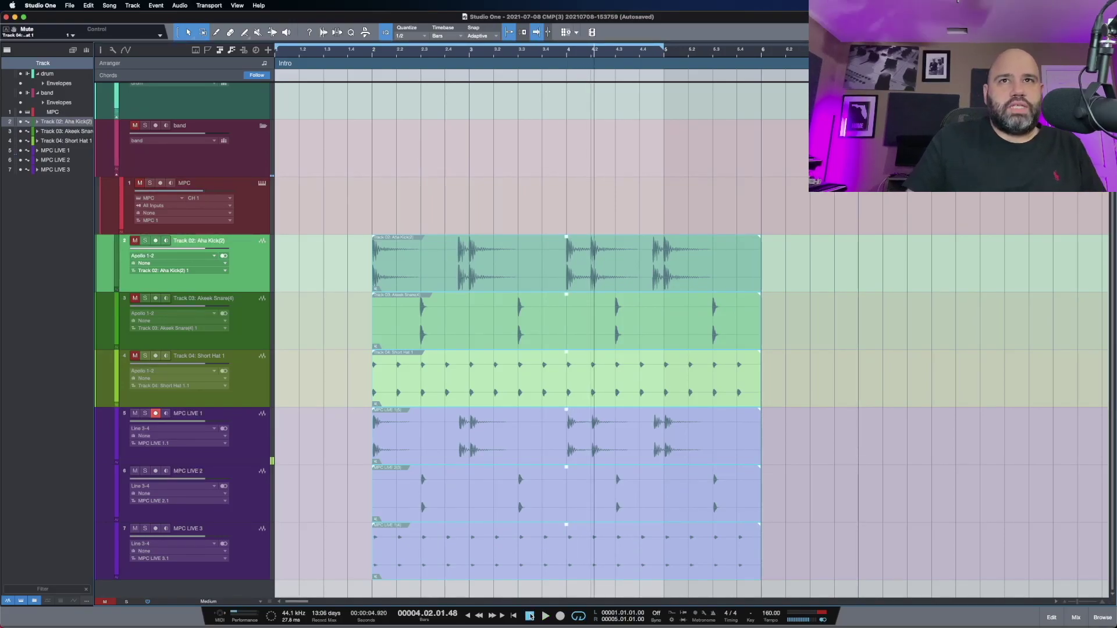
{"action": "left_click", "coordinate": [546, 616]}
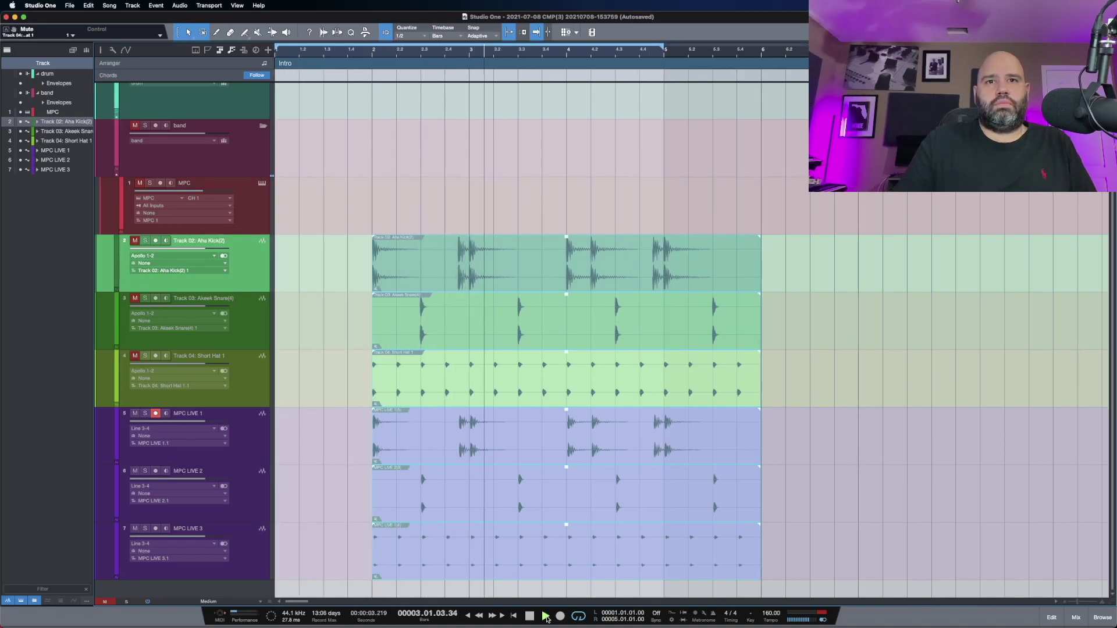
{"action": "left_click", "coordinate": [529, 616]}
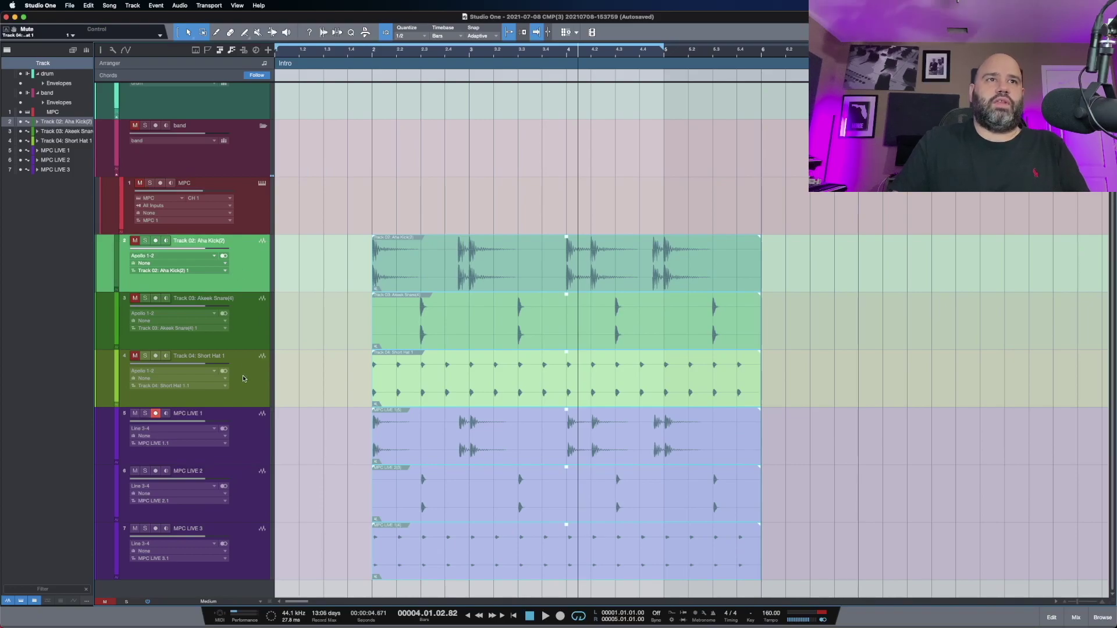
Step: Colour the three software drum tracks lime green
{"action": "left_click_drag", "start_coordinate": [255, 401], "coordinate": [123, 278]}
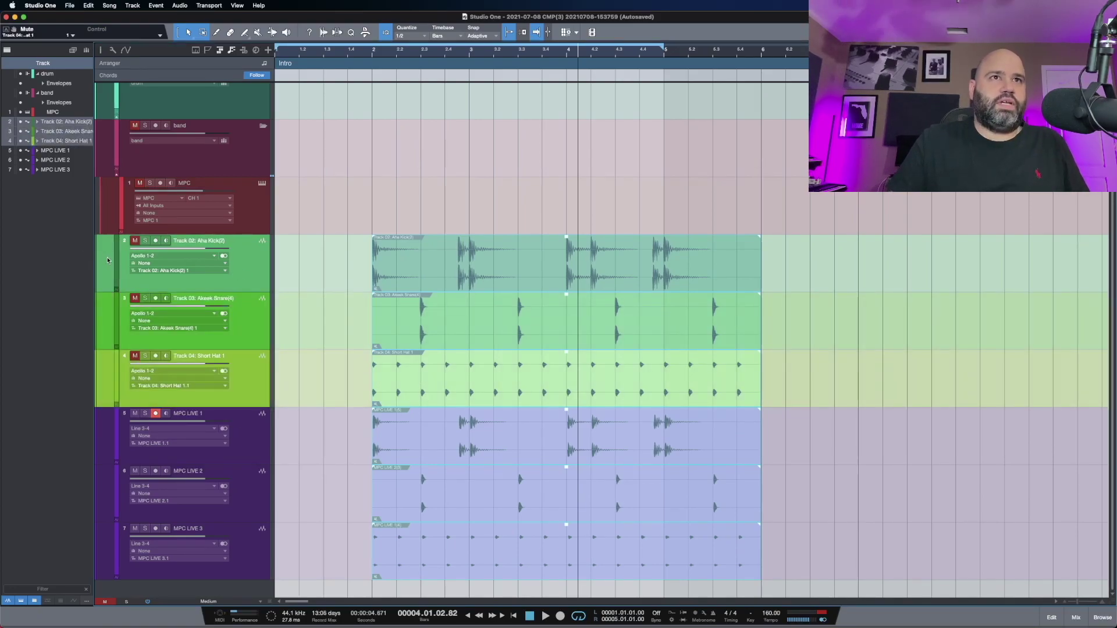
{"action": "left_click", "coordinate": [117, 261]}
{"action": "left_click", "coordinate": [158, 265]}
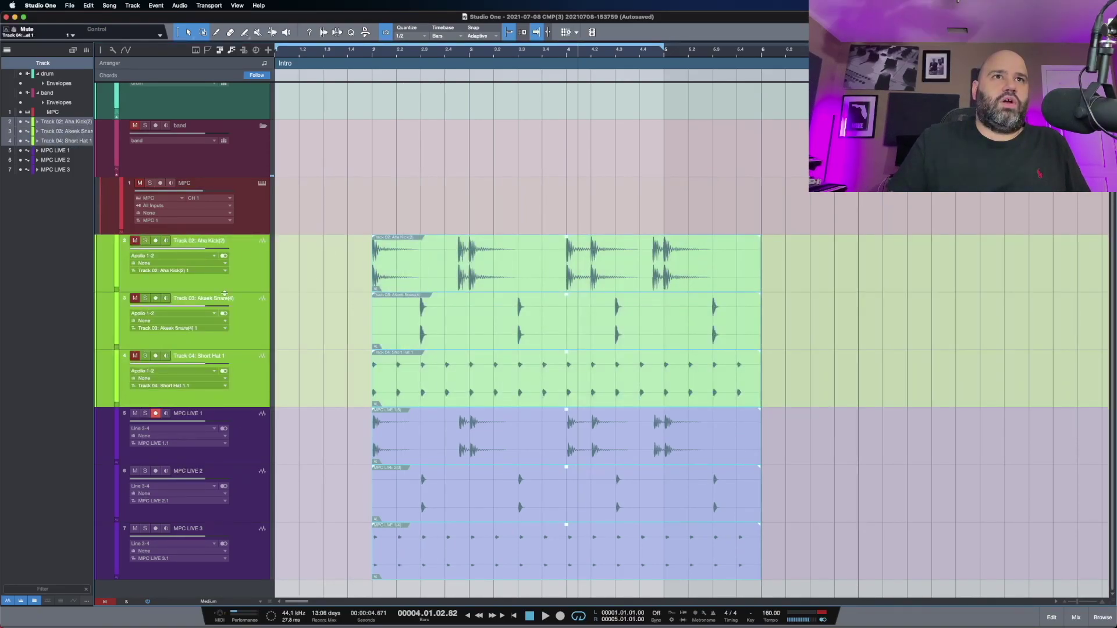
Step: Set the loop to run from bar 2 to bar 6 and start looped playback
{"action": "left_click_drag", "start_coordinate": [798, 388], "coordinate": [397, 270]}
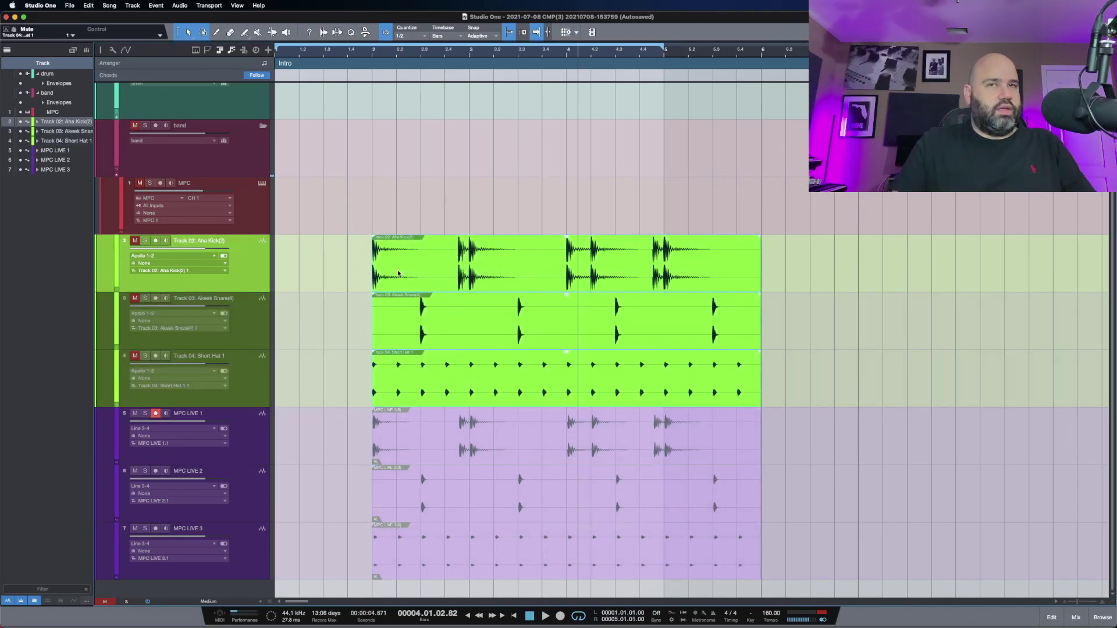
{"action": "left_click_drag", "start_coordinate": [370, 55], "coordinate": [347, 58]}
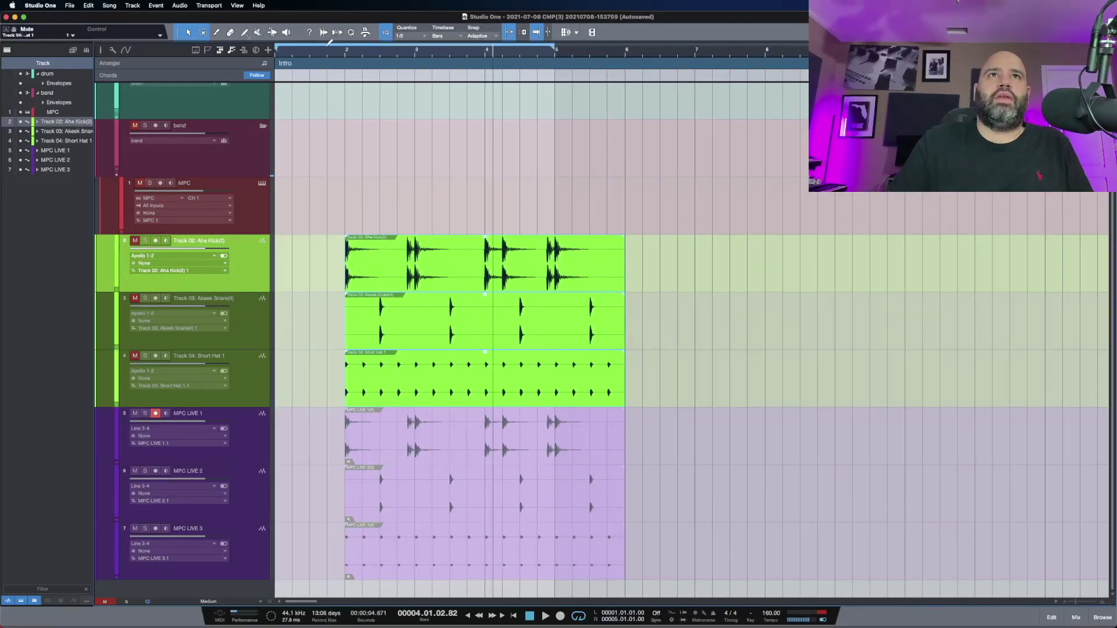
{"action": "left_click_drag", "start_coordinate": [278, 49], "coordinate": [347, 50]}
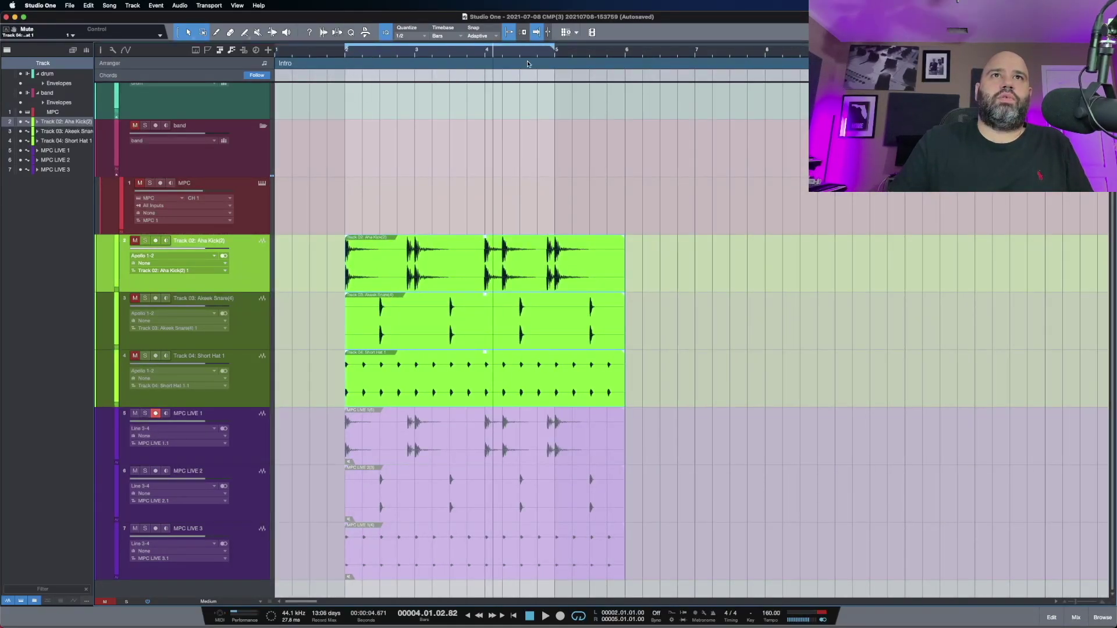
{"action": "left_click_drag", "start_coordinate": [556, 49], "coordinate": [622, 67]}
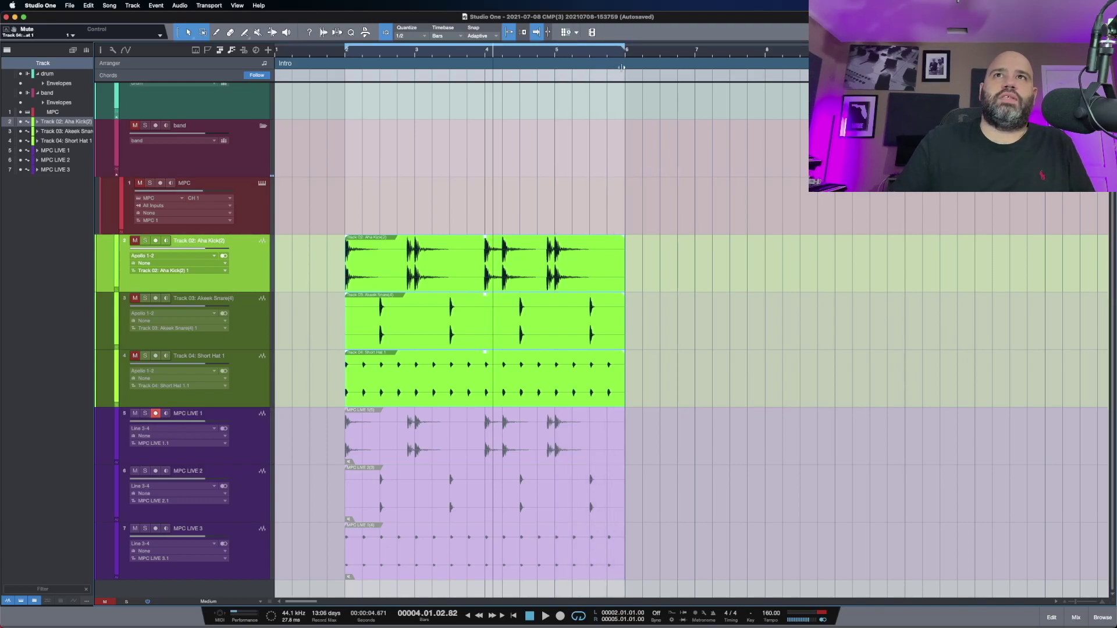
{"action": "key", "text": "space"}
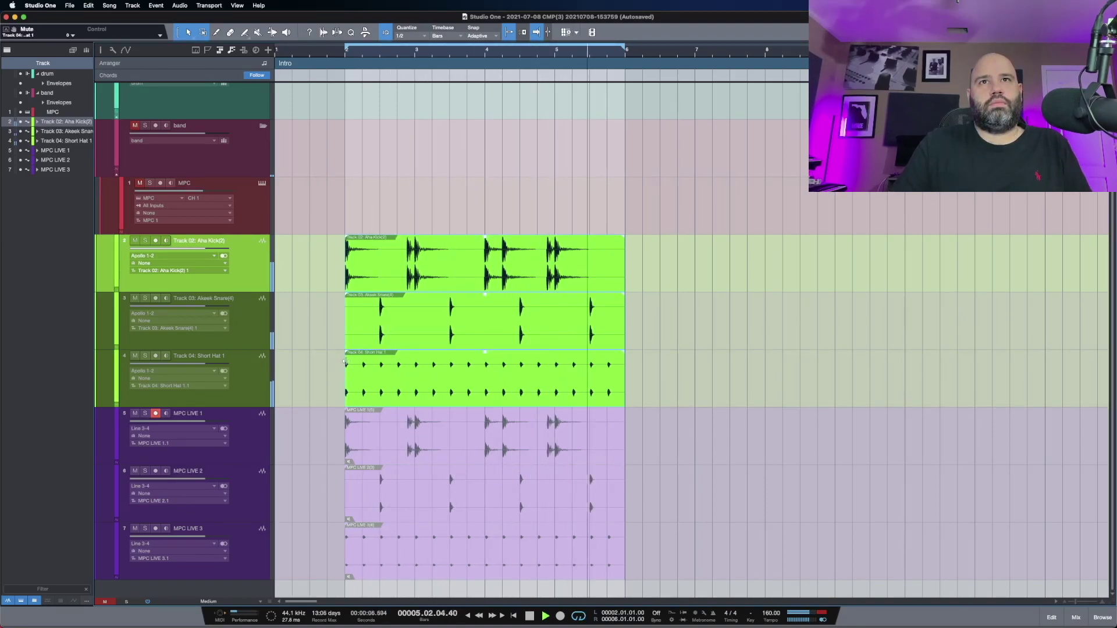
{"action": "left_click", "coordinate": [245, 449]}
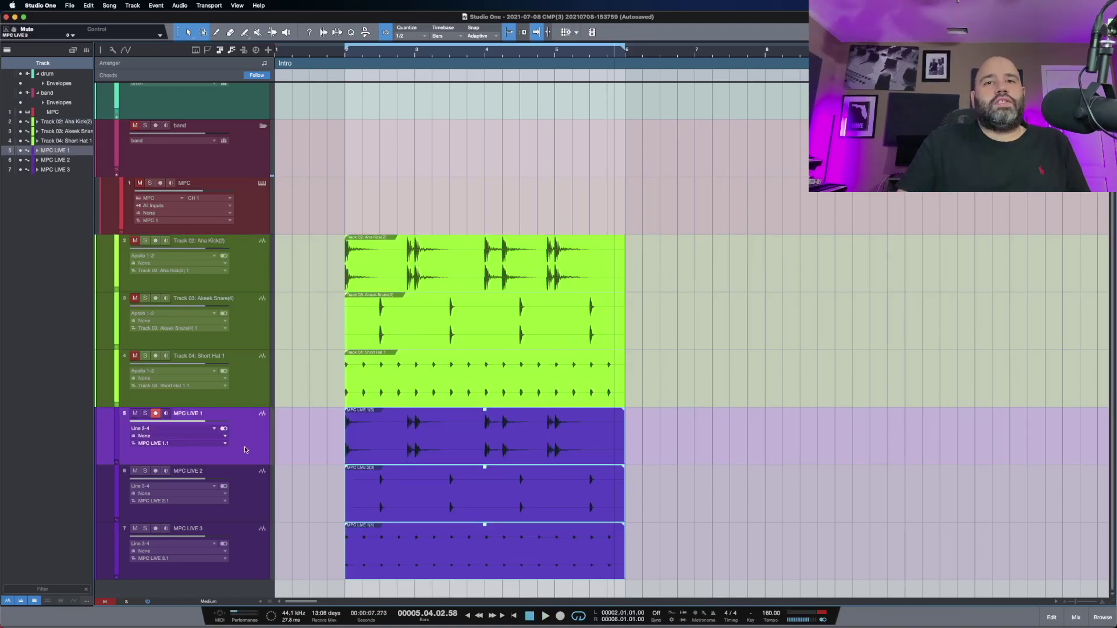
Step: Replay the loop, then zoom deep into the start of bar 2 to compare the kick hits
{"action": "key", "text": "space"}
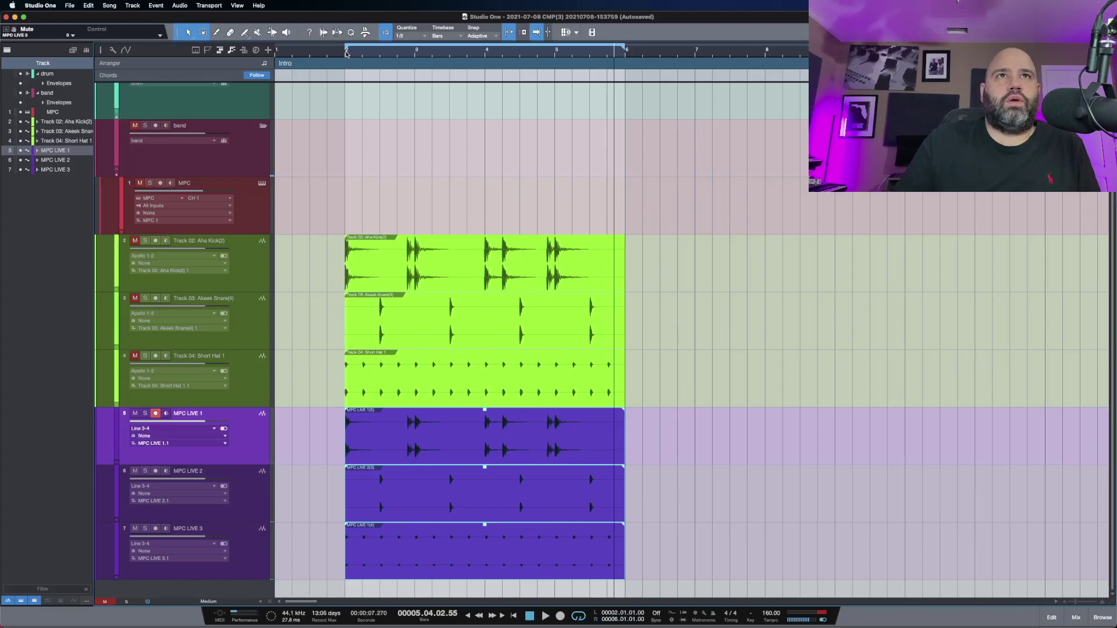
{"action": "left_click_drag", "start_coordinate": [345, 56], "coordinate": [470, 115]}
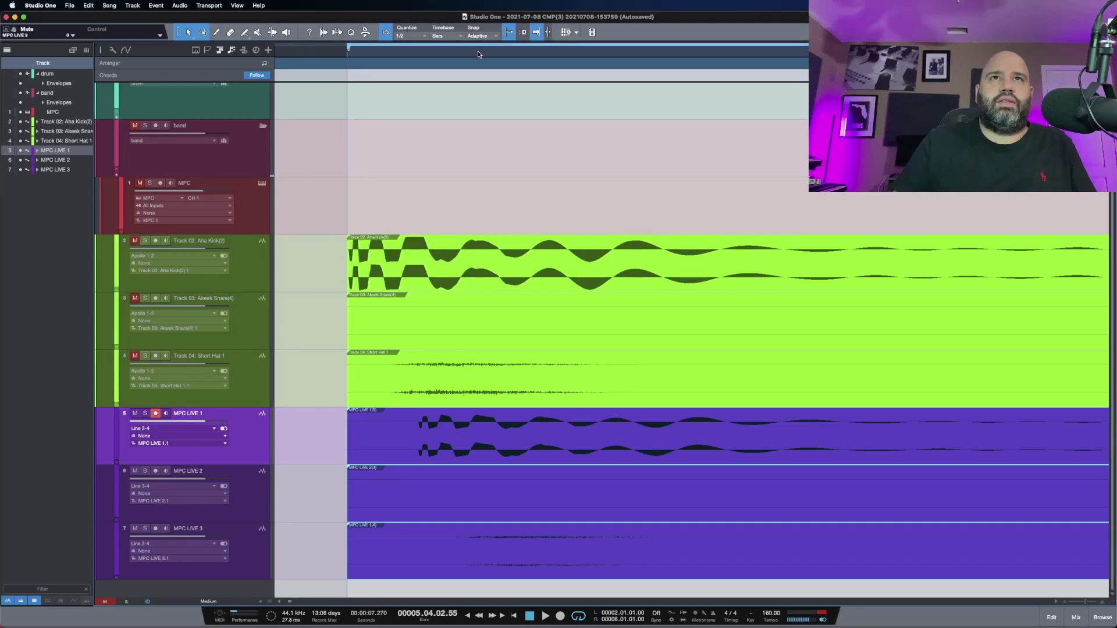
Step: Trim the MPC LIVE 1, 2 and 3 events to end at bar 6, then select all three
{"action": "scroll", "coordinate": [478, 54], "scroll_direction": "down", "scroll_amount": 10}
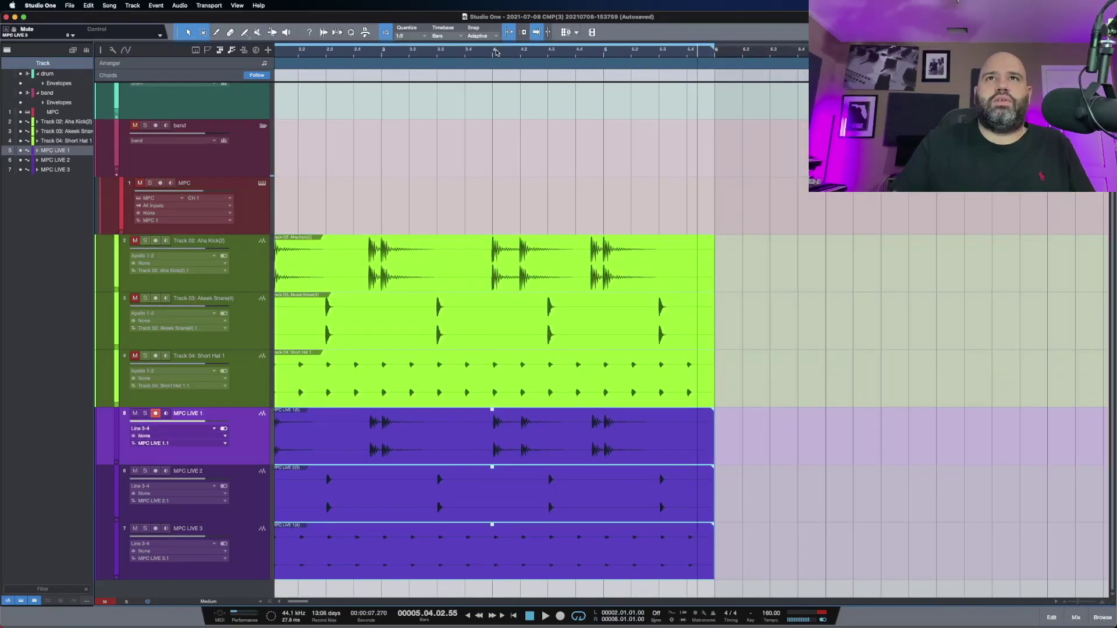
{"action": "scroll", "coordinate": [495, 52], "scroll_direction": "down", "scroll_amount": 5}
{"action": "left_click_drag", "start_coordinate": [518, 567], "coordinate": [546, 442]}
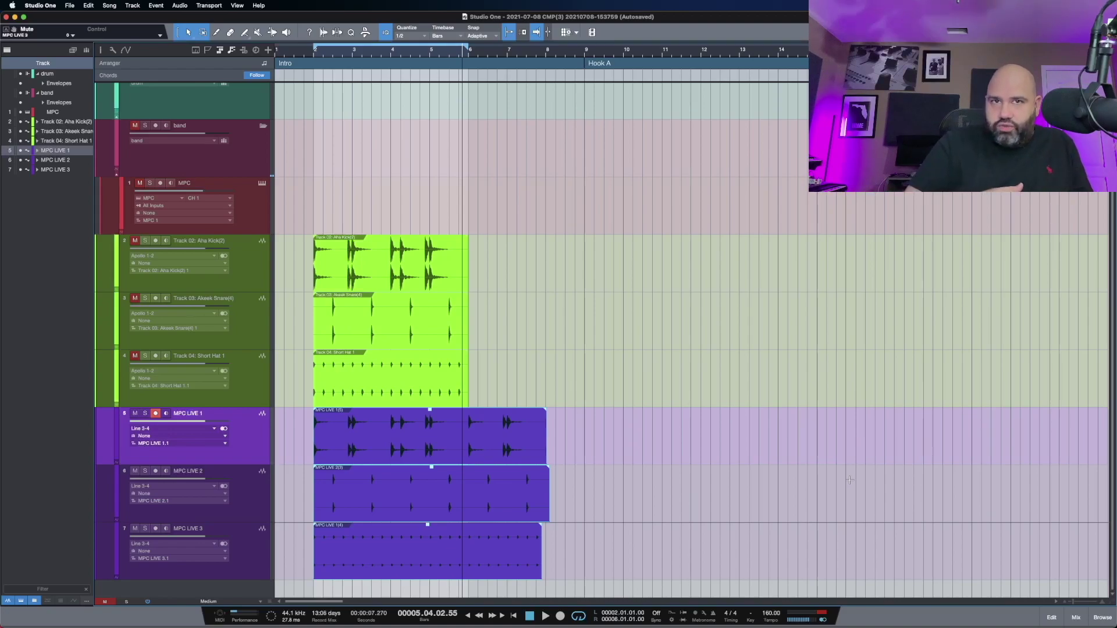
{"action": "left_click", "coordinate": [652, 499]}
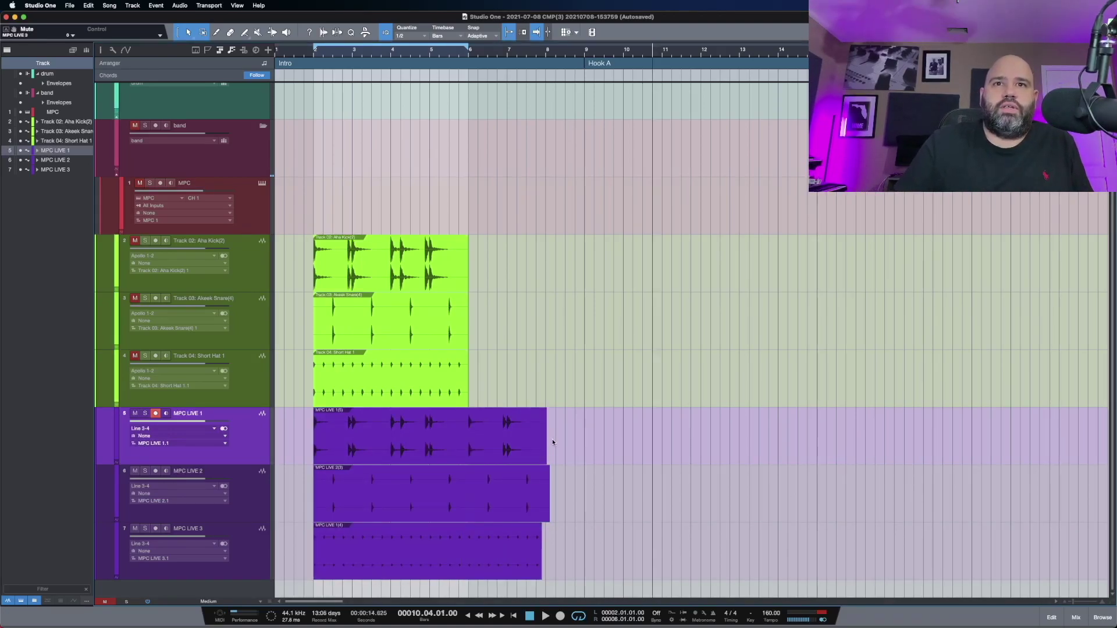
{"action": "left_click_drag", "start_coordinate": [548, 437], "coordinate": [471, 448]}
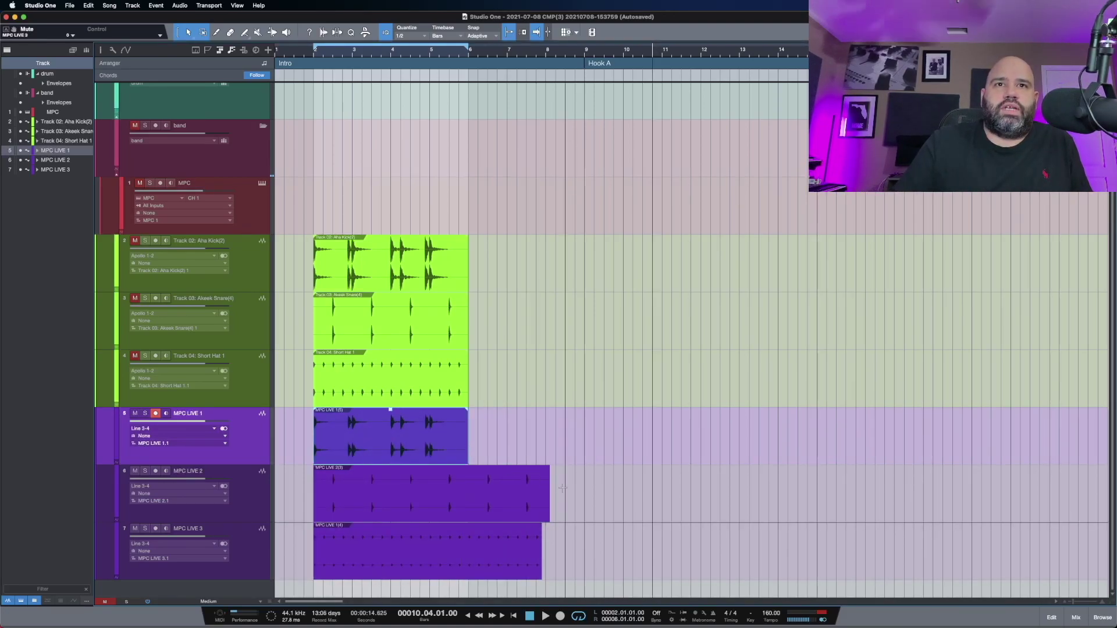
{"action": "left_click_drag", "start_coordinate": [549, 492], "coordinate": [469, 520]}
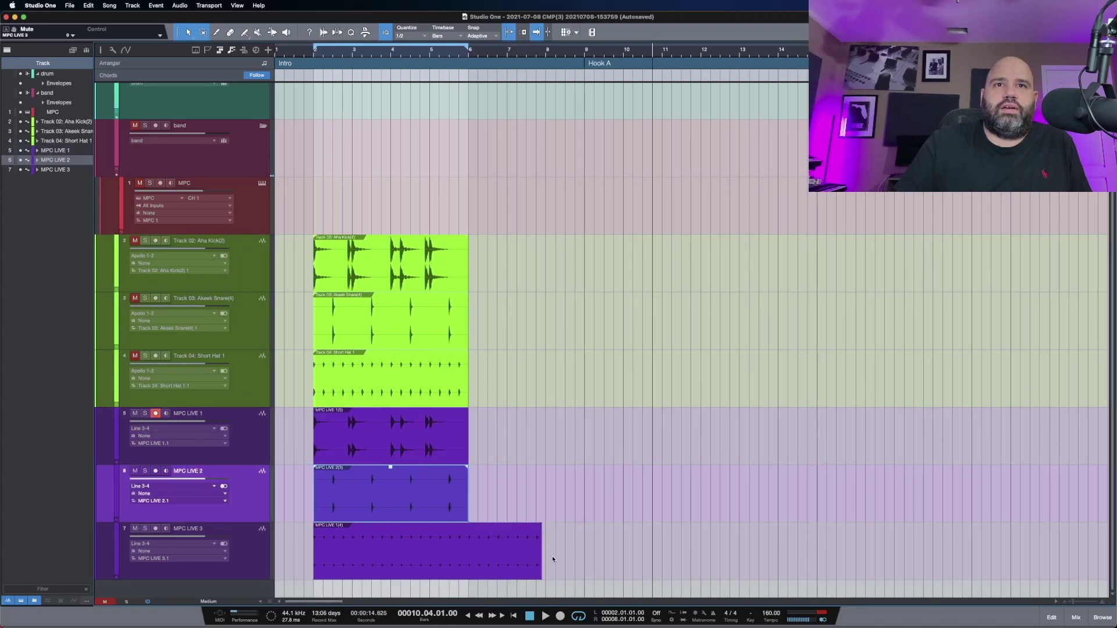
{"action": "left_click_drag", "start_coordinate": [541, 558], "coordinate": [469, 559]}
{"action": "left_click_drag", "start_coordinate": [546, 580], "coordinate": [317, 409]}
Step: Zoom in on the clip starts and slide the MPC LIVE 1 audio earlier within its event
{"action": "key", "text": "e"}
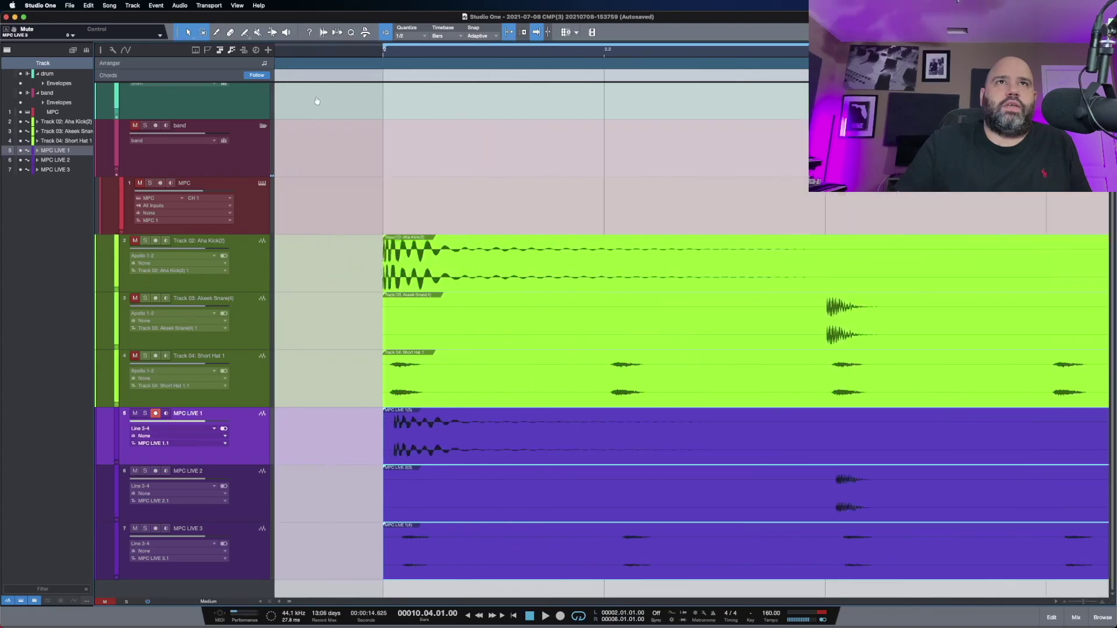
{"action": "scroll", "coordinate": [644, 100], "scroll_direction": "right", "scroll_amount": 6}
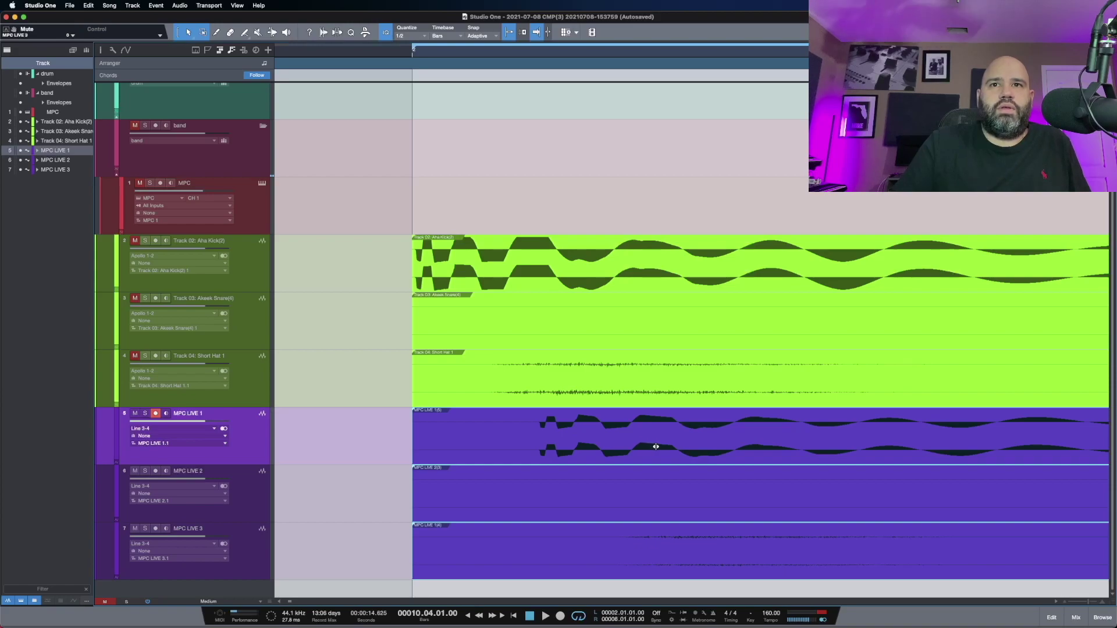
{"action": "left_click_drag", "start_coordinate": [660, 446], "coordinate": [540, 455]}
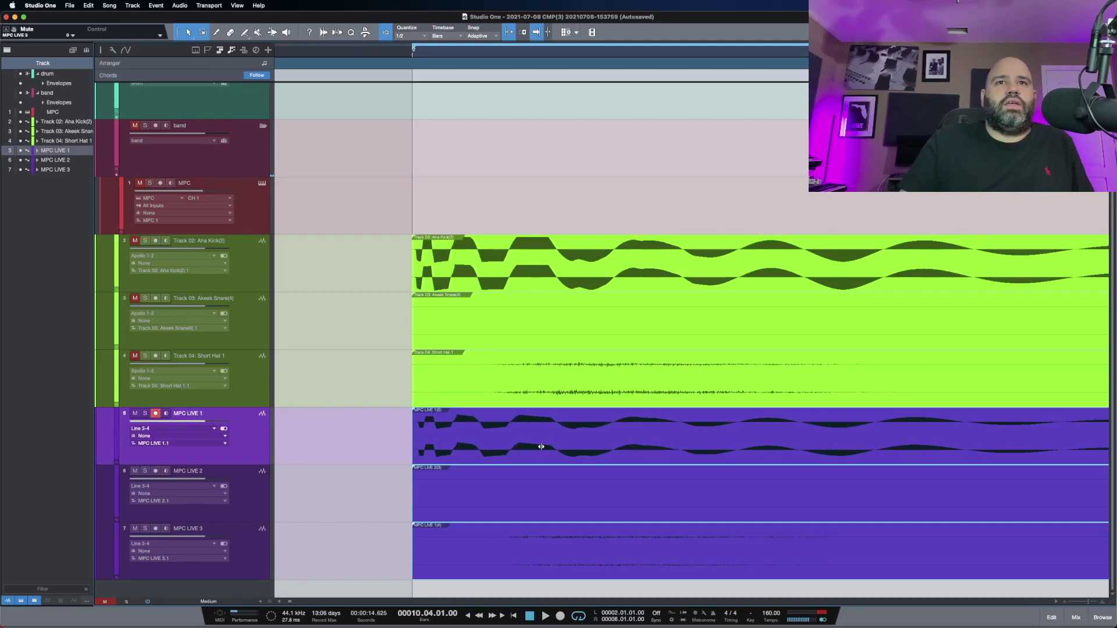
Step: Zoom in further and put the loop start and playhead on the bar 2 downbeat
{"action": "left_click_drag", "start_coordinate": [406, 55], "coordinate": [382, 87]}
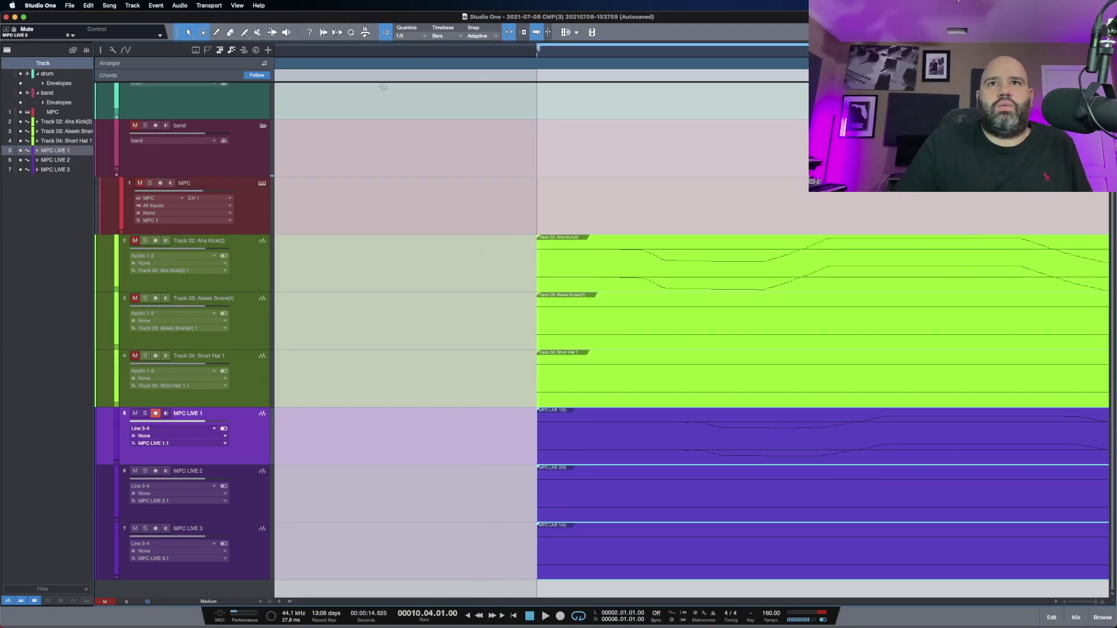
{"action": "left_click", "coordinate": [613, 57]}
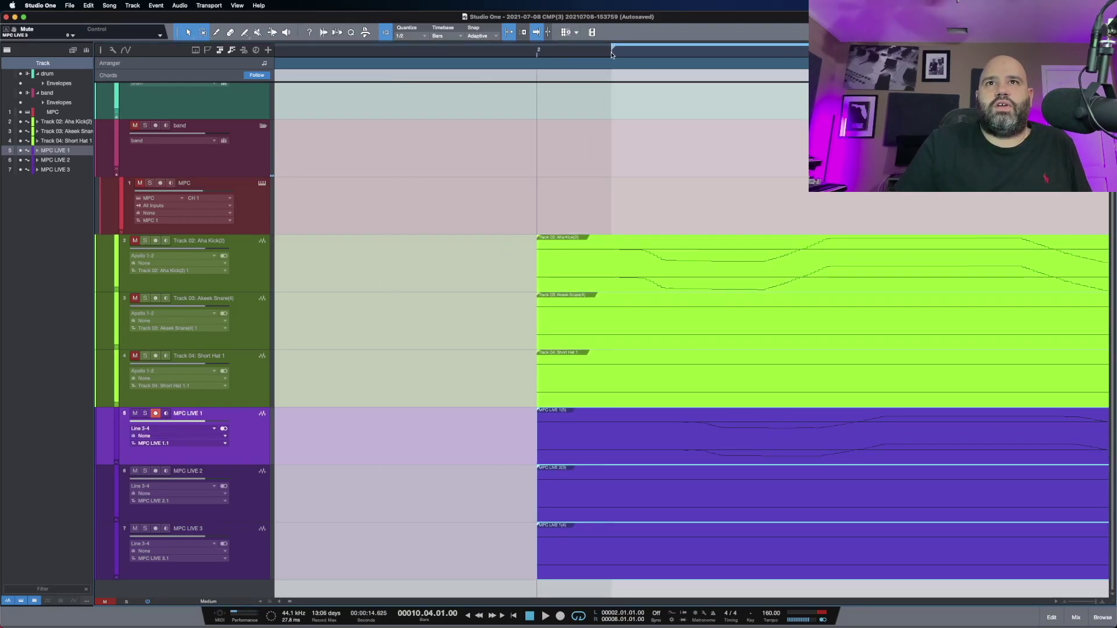
{"action": "left_click_drag", "start_coordinate": [612, 50], "coordinate": [543, 57]}
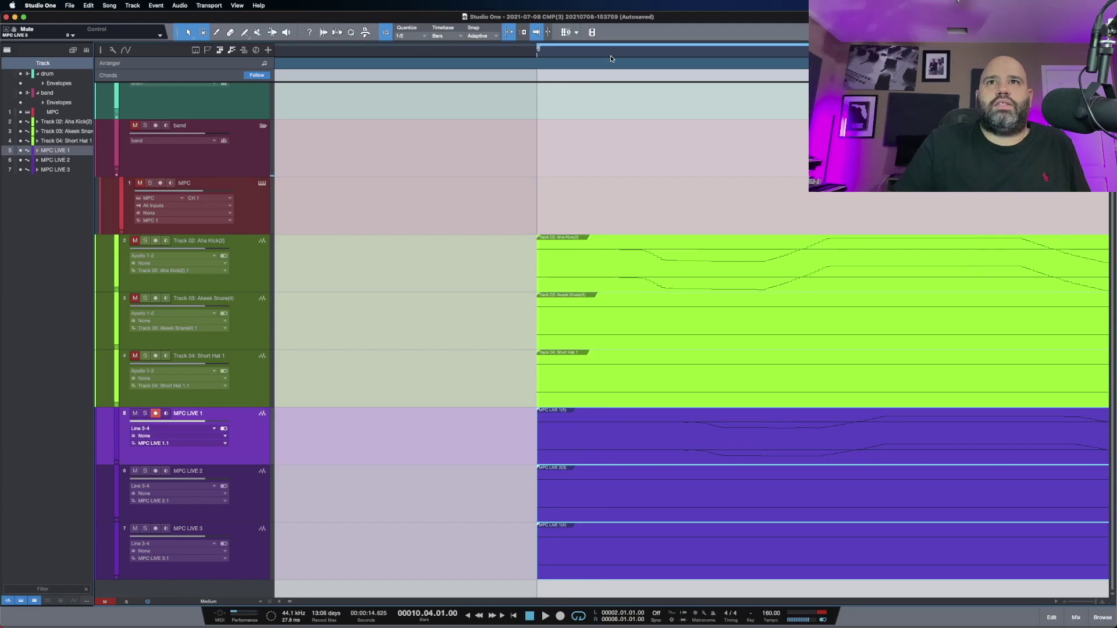
{"action": "left_click_drag", "start_coordinate": [611, 58], "coordinate": [616, 56]}
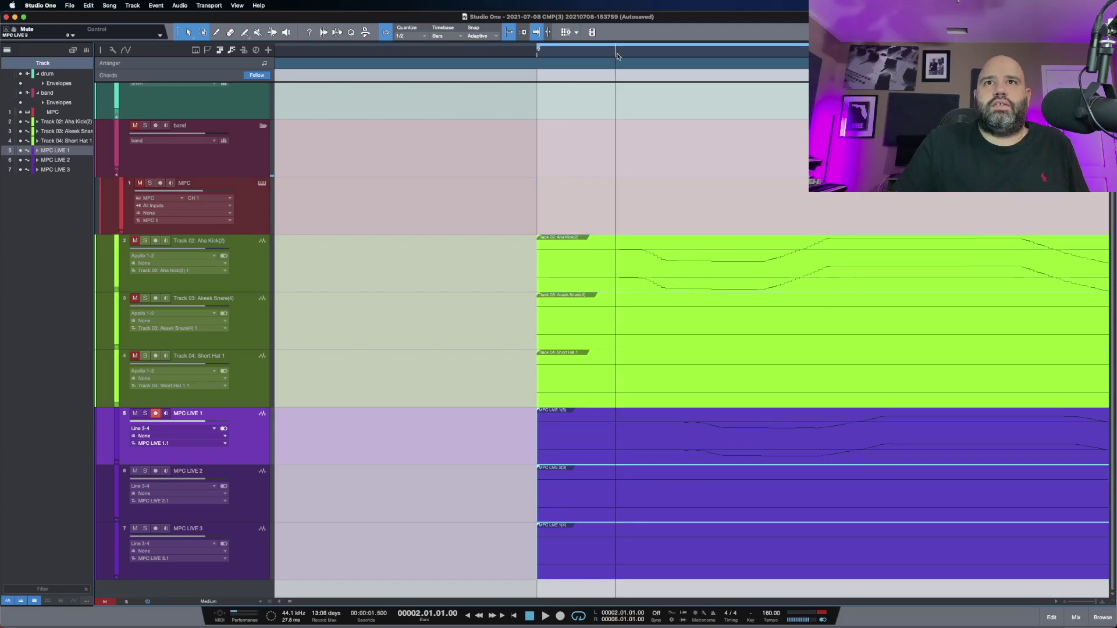
{"action": "left_click", "coordinate": [618, 55]}
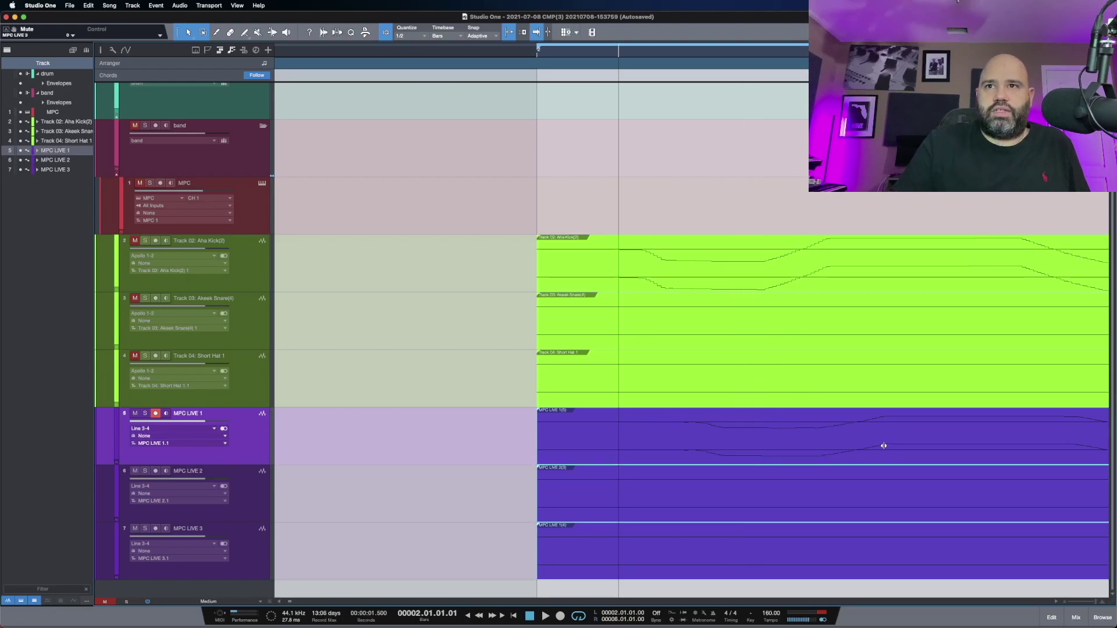
Step: Slip the MPC kick left to align with the software kick, then zoom back out
{"action": "left_click_drag", "start_coordinate": [884, 446], "coordinate": [830, 449]}
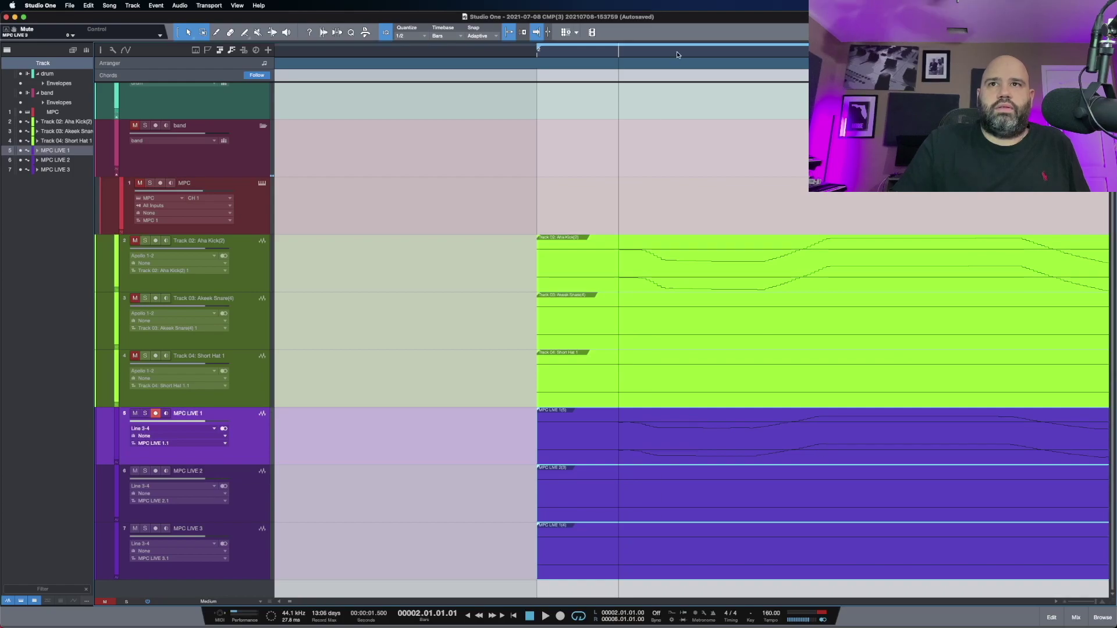
{"action": "left_click_drag", "start_coordinate": [676, 52], "coordinate": [416, 5]}
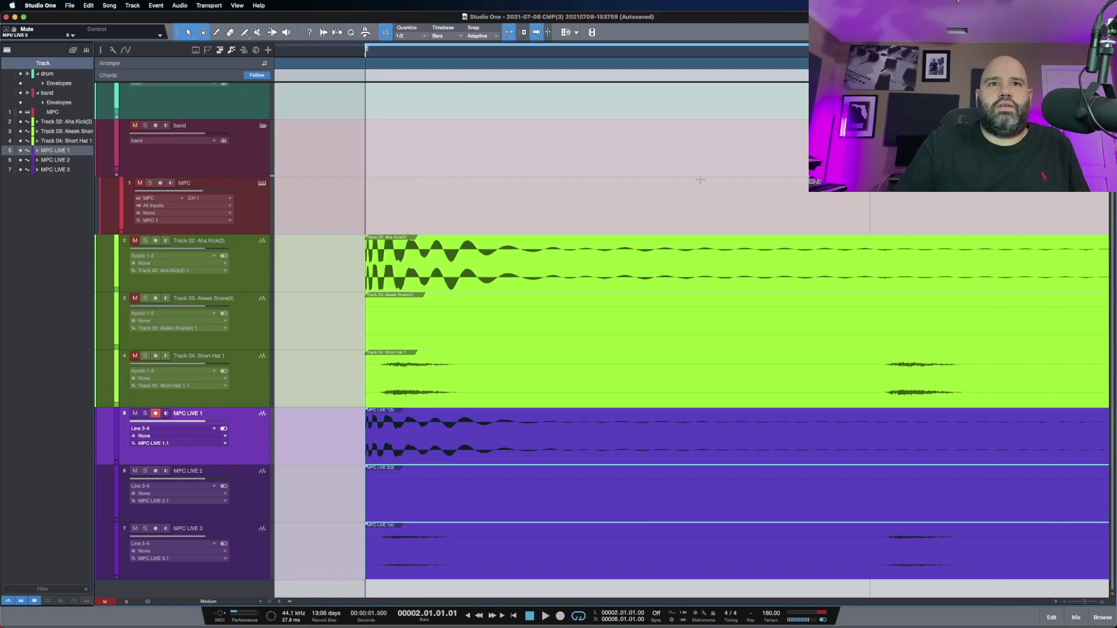
{"action": "left_click_drag", "start_coordinate": [604, 57], "coordinate": [578, 354]}
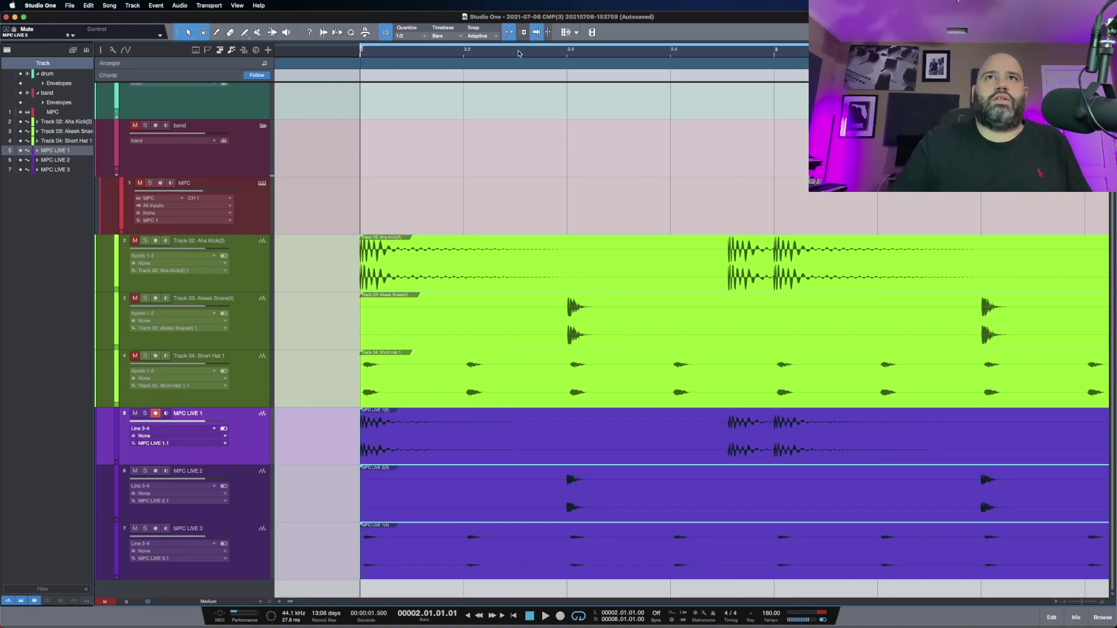
{"action": "key", "text": "w"}
{"action": "key", "text": "w"}
{"action": "key", "text": "w"}
{"action": "key", "text": "w"}
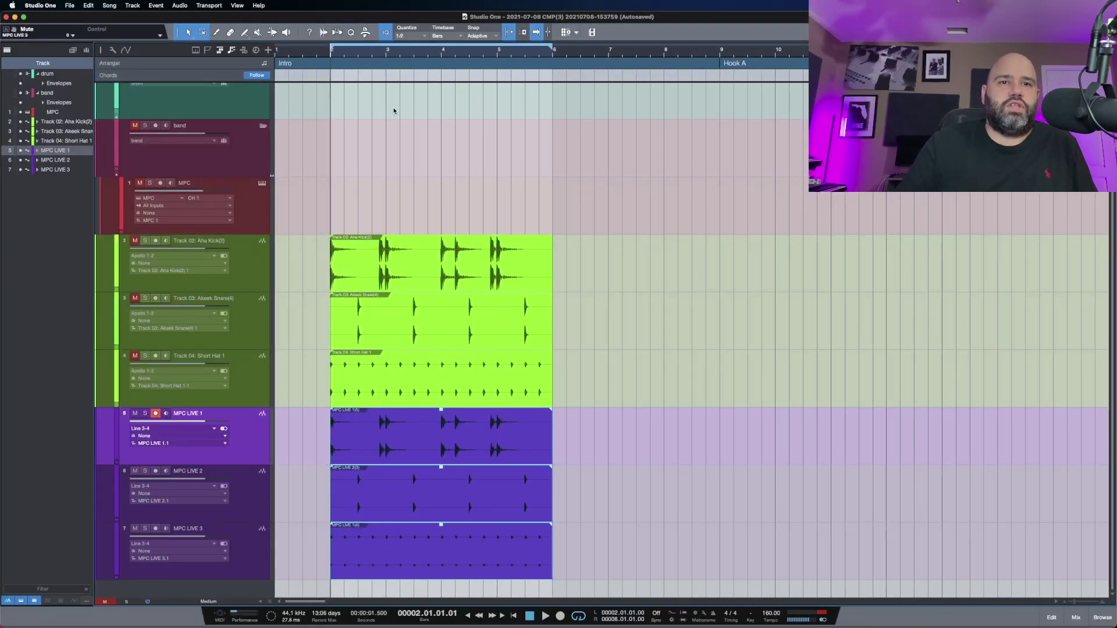
{"action": "key", "text": "e"}
{"action": "key", "text": "e"}
{"action": "key", "text": "e"}
{"action": "key", "text": "e"}
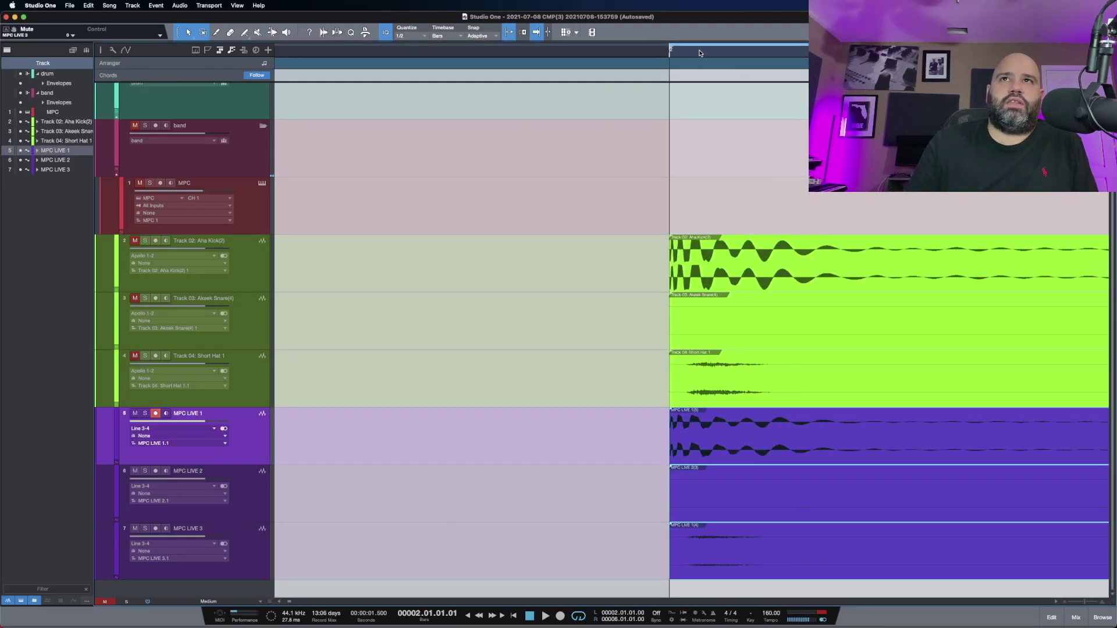
{"action": "left_click_drag", "start_coordinate": [700, 53], "coordinate": [633, 83]}
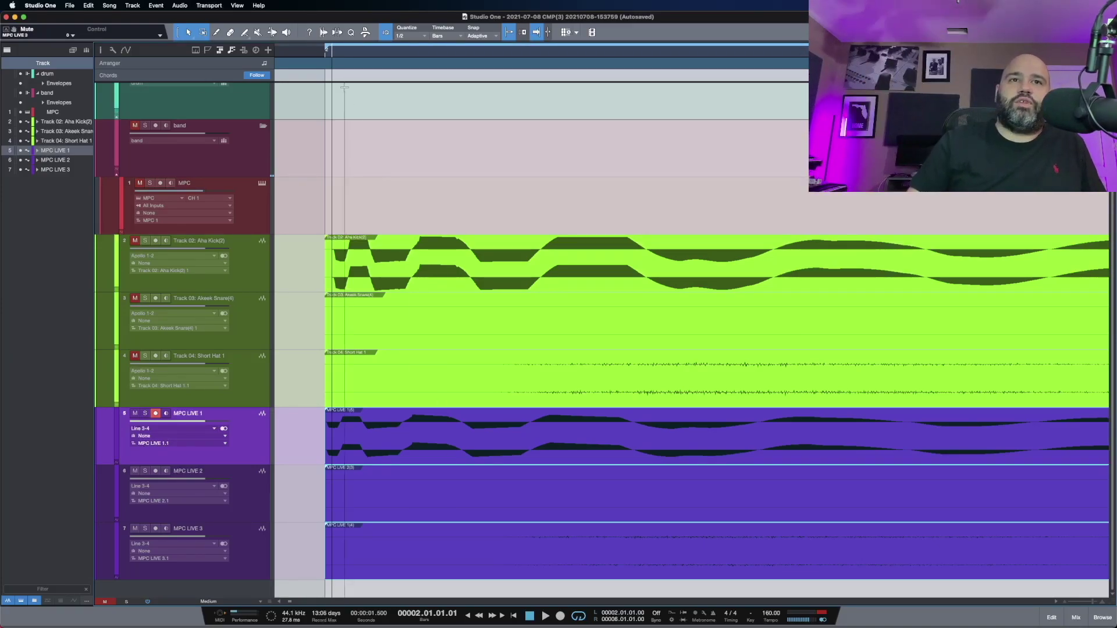
{"action": "left_click_drag", "start_coordinate": [320, 58], "coordinate": [317, 93]}
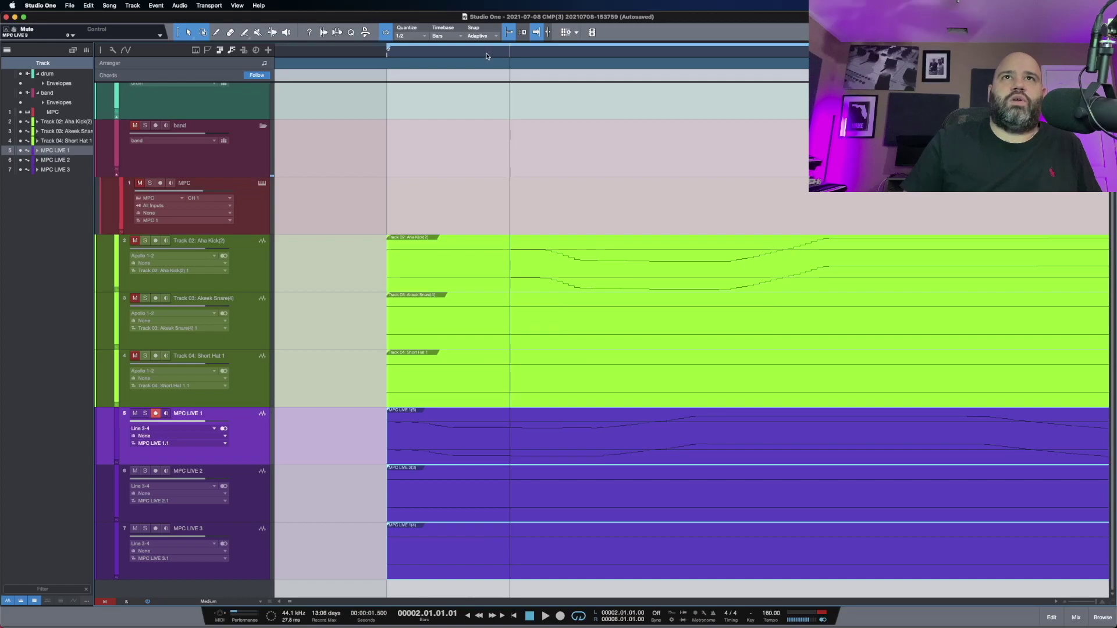
{"action": "key", "text": "shift+f"}
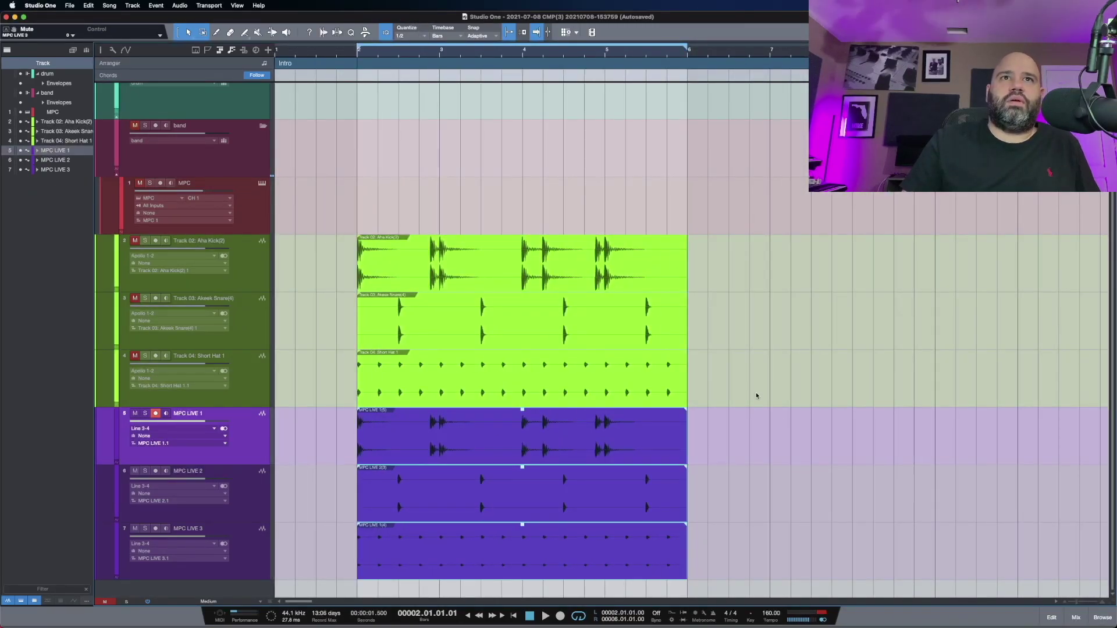
Step: Delete the three green software drum events and play back only the MPC recordings
{"action": "left_click_drag", "start_coordinate": [757, 402], "coordinate": [626, 254]}
{"action": "key", "text": "Delete"}
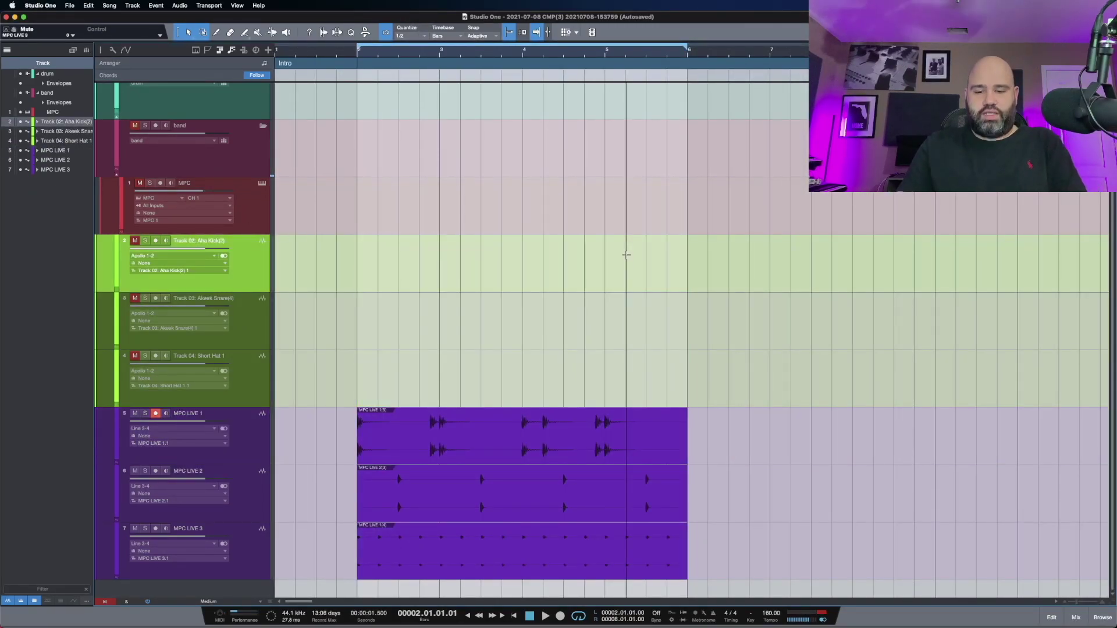
{"action": "key", "text": "space"}
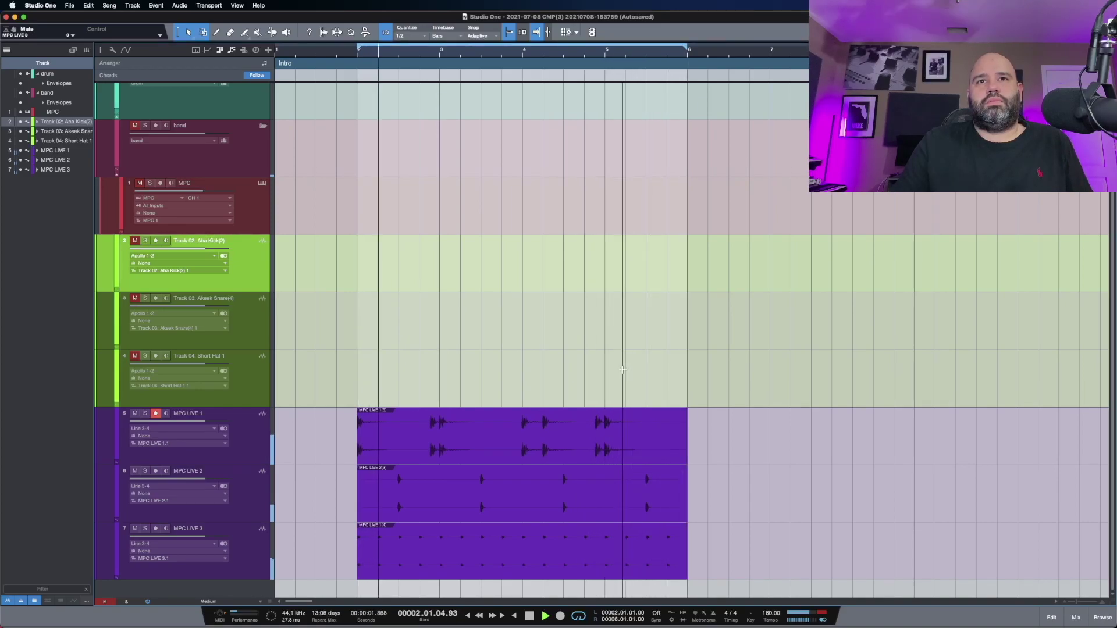
{"action": "key", "text": "space"}
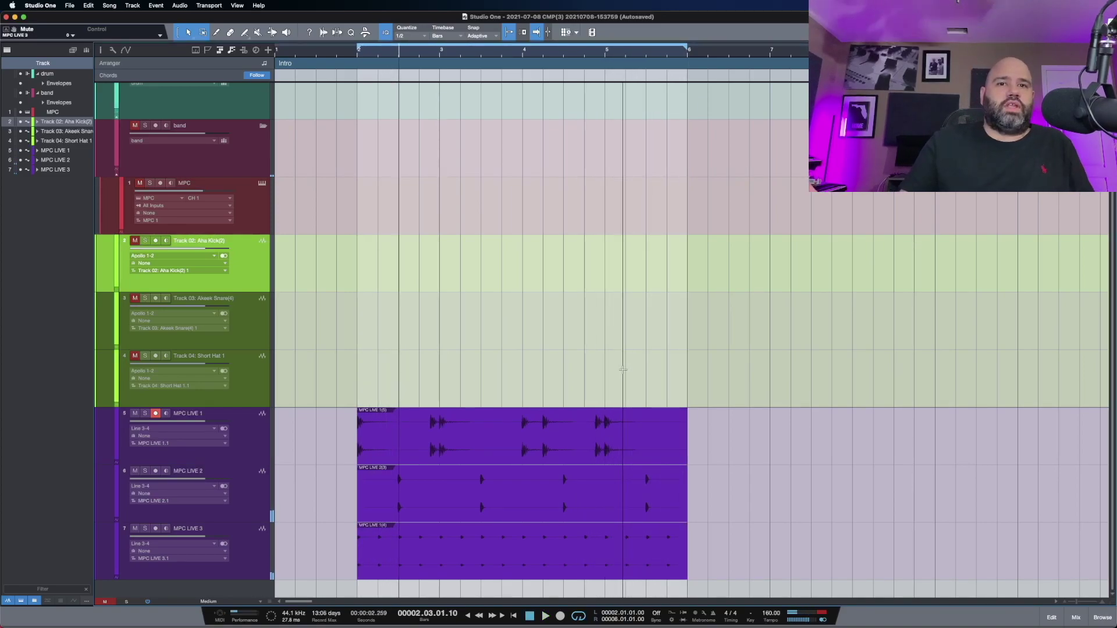